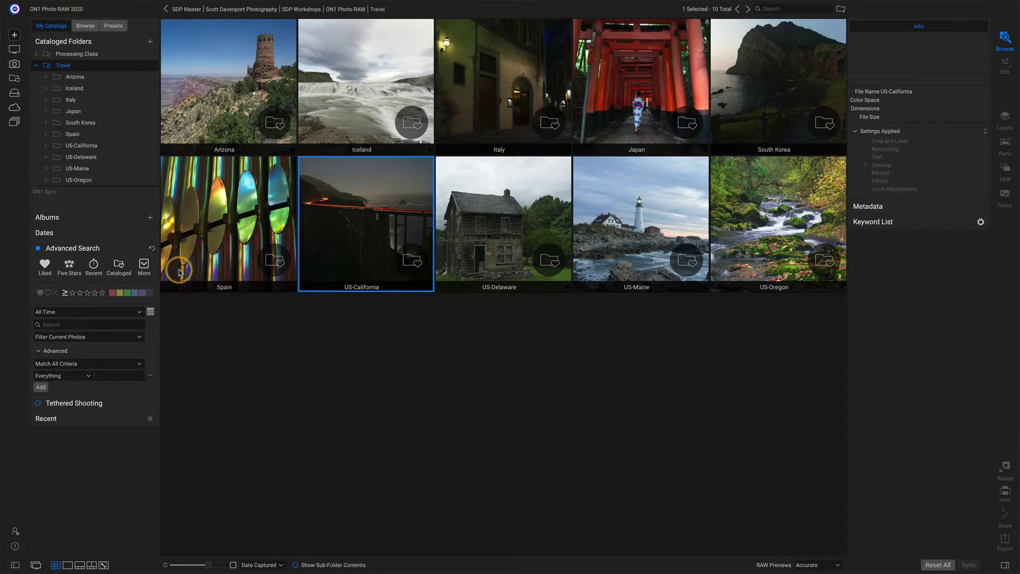
- Check the saved search presets, then list the search scope options: current photos, cataloged folders, Processing Class, Travel
{"action": "left_click", "coordinate": [143, 265]}
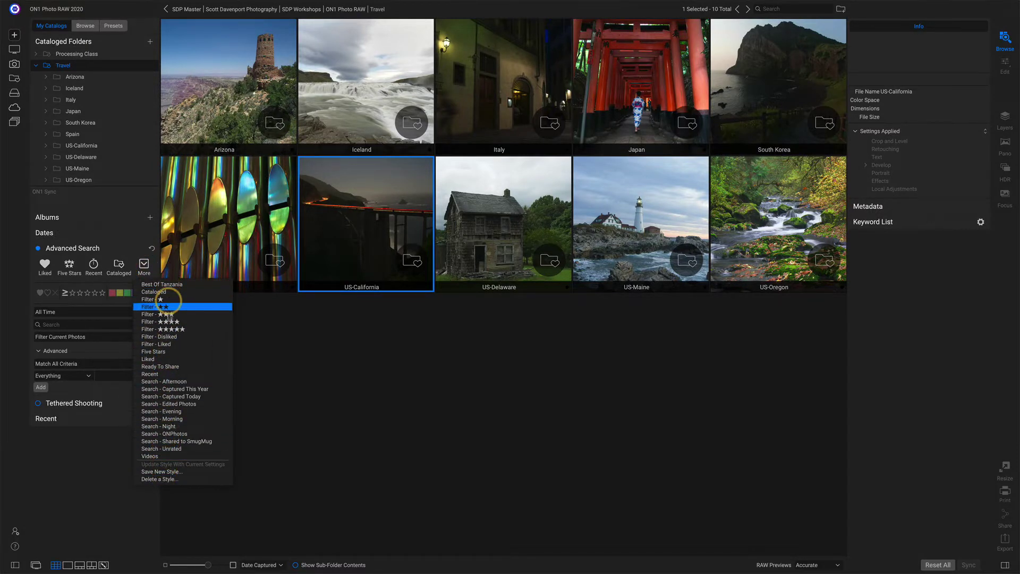
{"action": "left_click", "coordinate": [178, 262]}
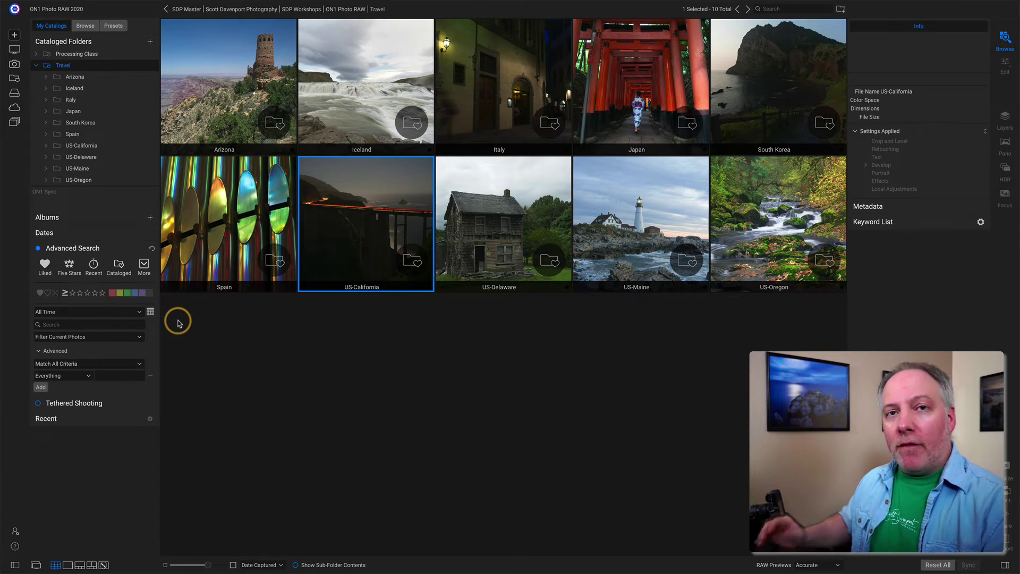
{"action": "left_click", "coordinate": [141, 338]}
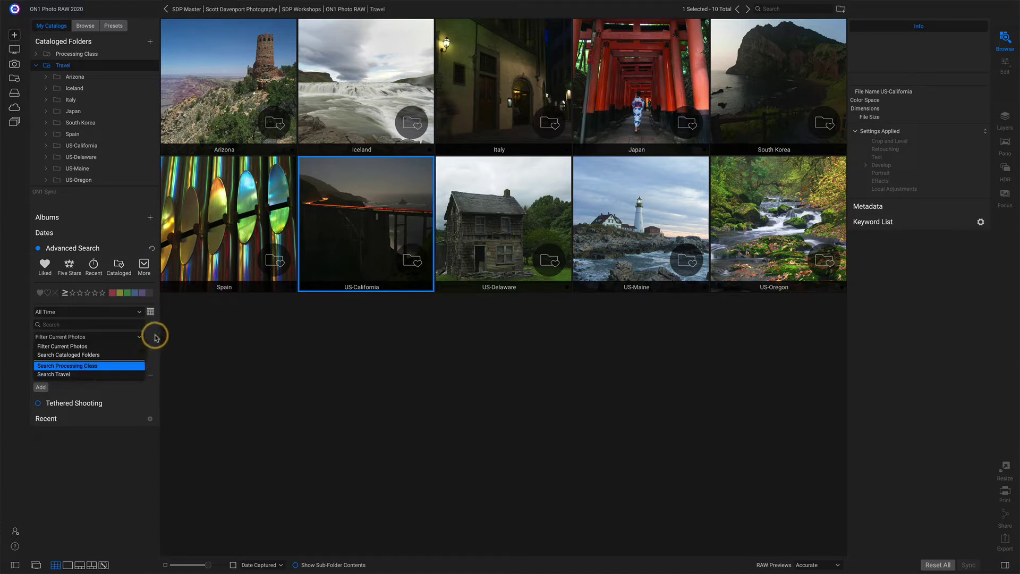
- Dismiss the scope list, leaving the search on Filter Current Photos
{"action": "left_click", "coordinate": [178, 332]}
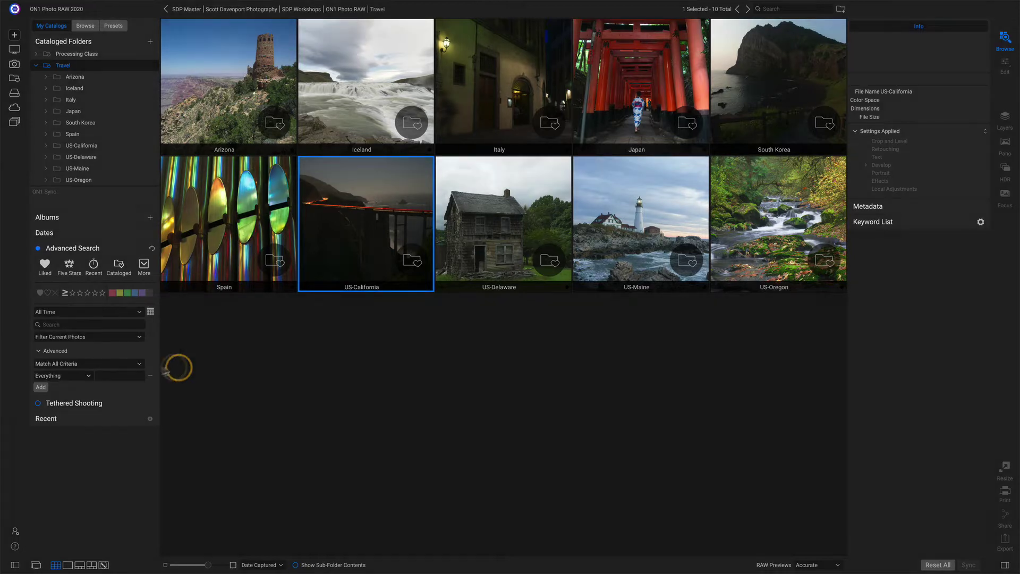
- Keep the criterion field as Everything and add two more Everything criteria
{"action": "left_click", "coordinate": [87, 376]}
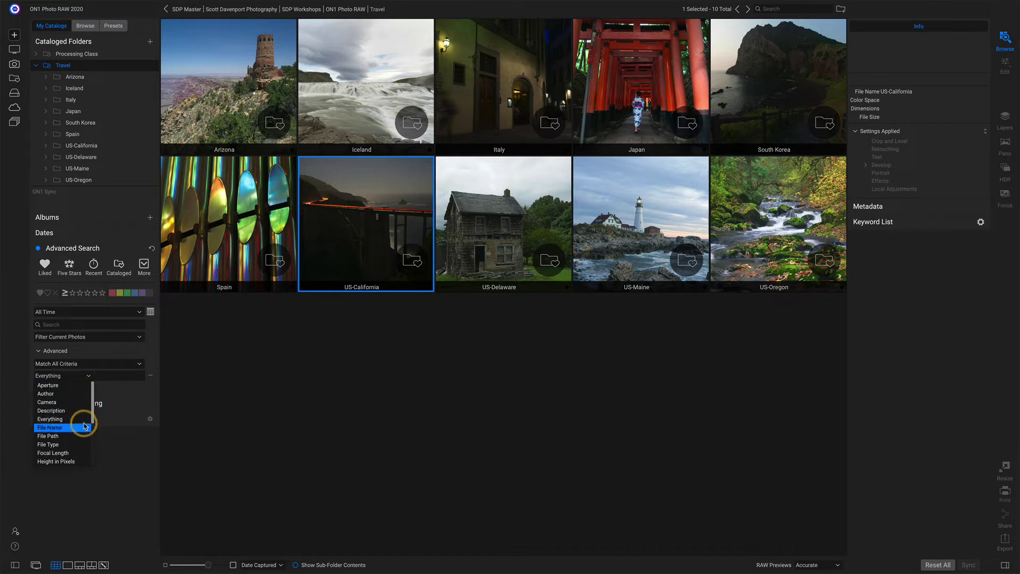
{"action": "scroll", "coordinate": [85, 426], "scroll_direction": "down", "scroll_amount": 5}
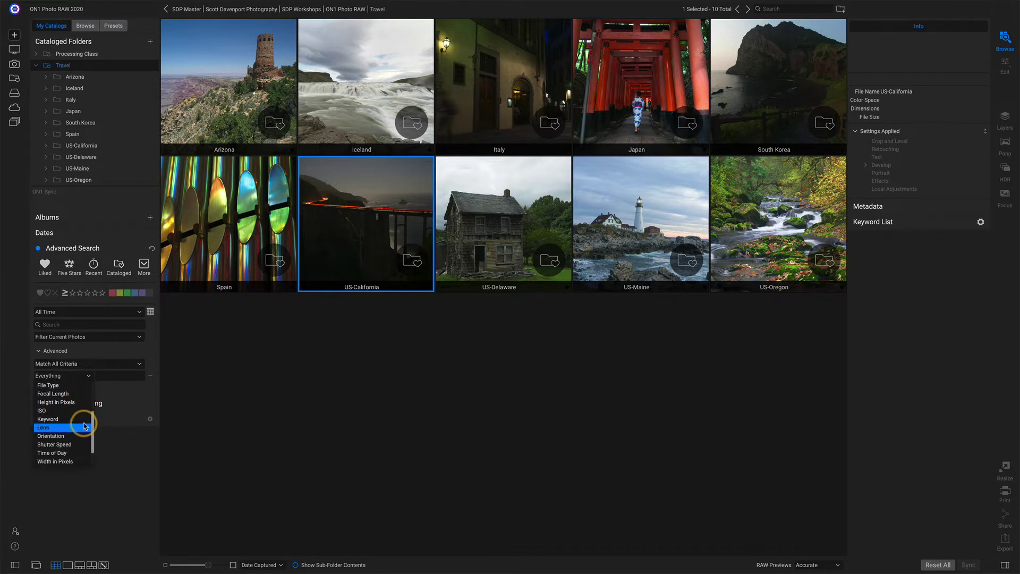
{"action": "scroll", "coordinate": [85, 426], "scroll_direction": "up", "scroll_amount": 4}
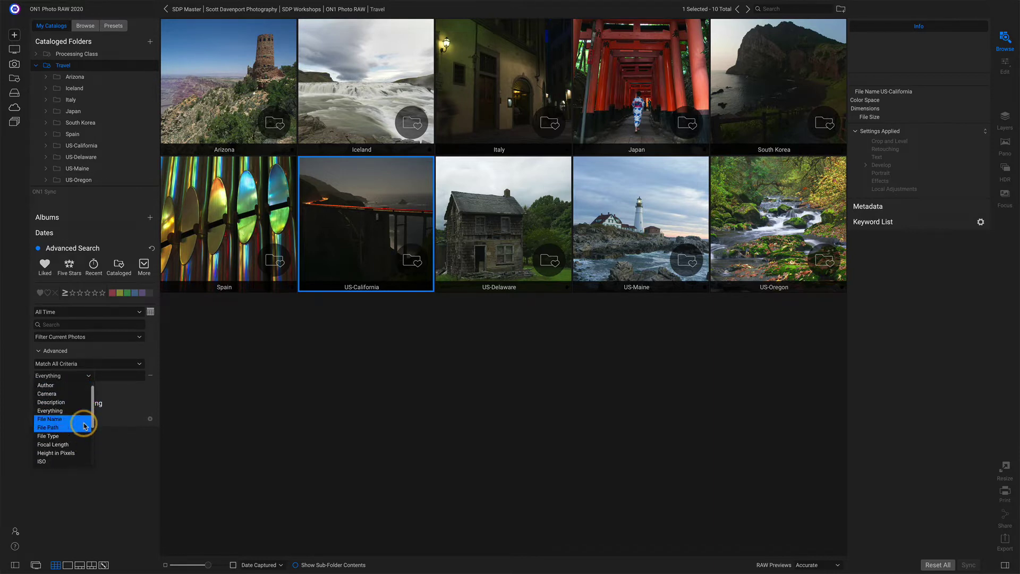
{"action": "left_click", "coordinate": [162, 366]}
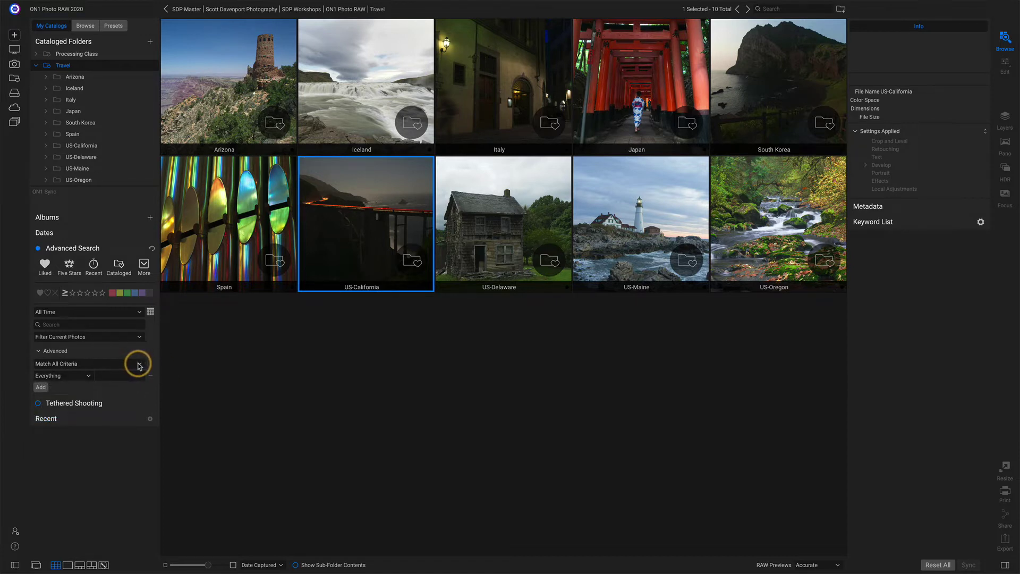
{"action": "left_click", "coordinate": [45, 389]}
{"action": "left_click", "coordinate": [42, 398]}
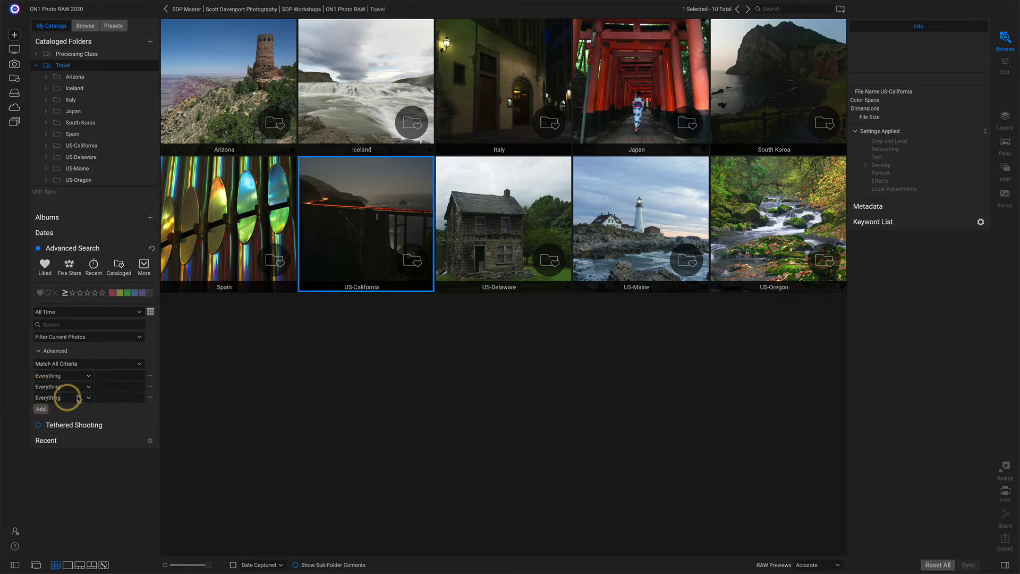
{"action": "left_click", "coordinate": [139, 365]}
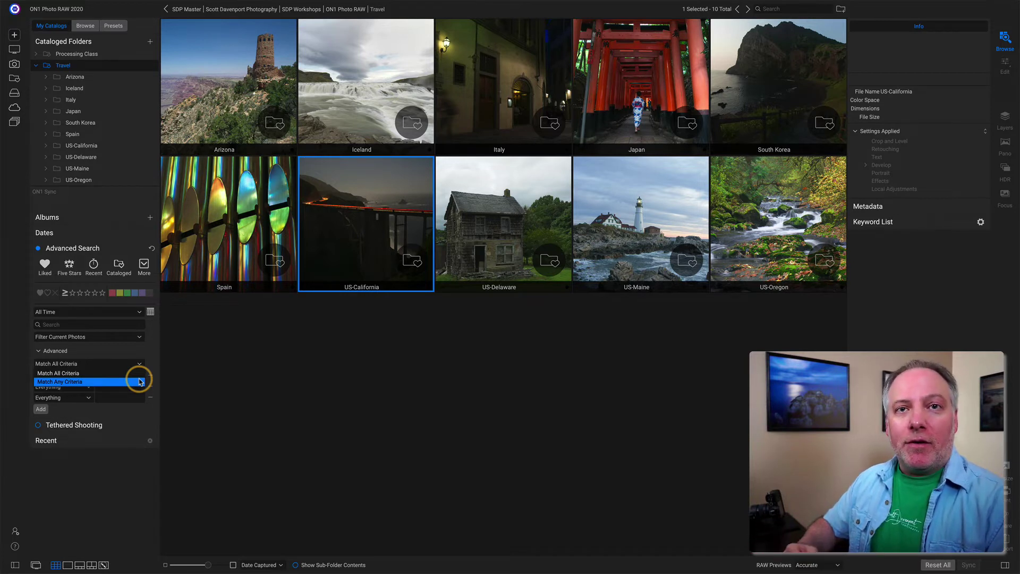
- Leave matching on Match All Criteria after checking the first two criteria's text fields
{"action": "left_click", "coordinate": [190, 380]}
{"action": "left_click", "coordinate": [118, 377]}
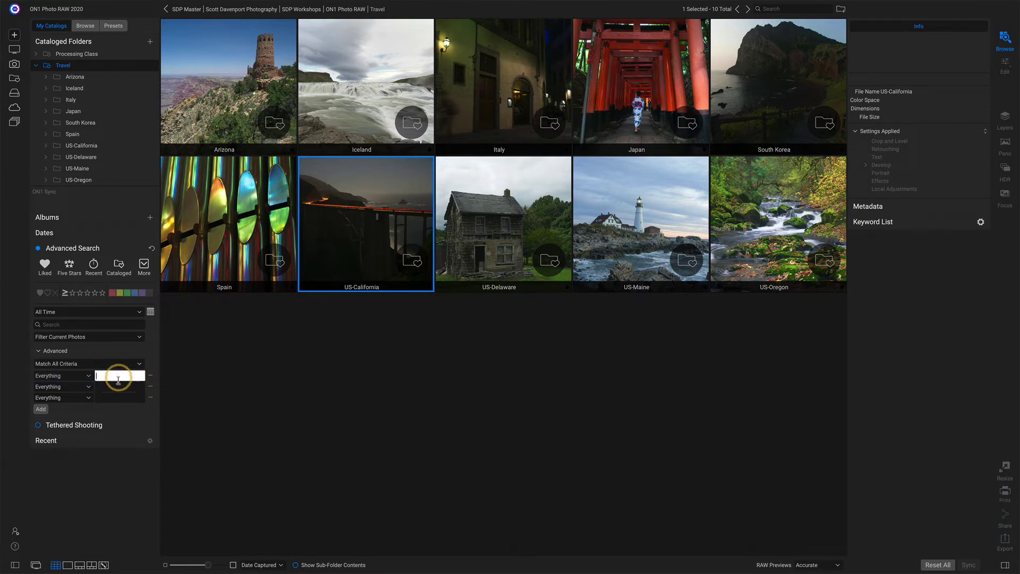
{"action": "left_click", "coordinate": [118, 386]}
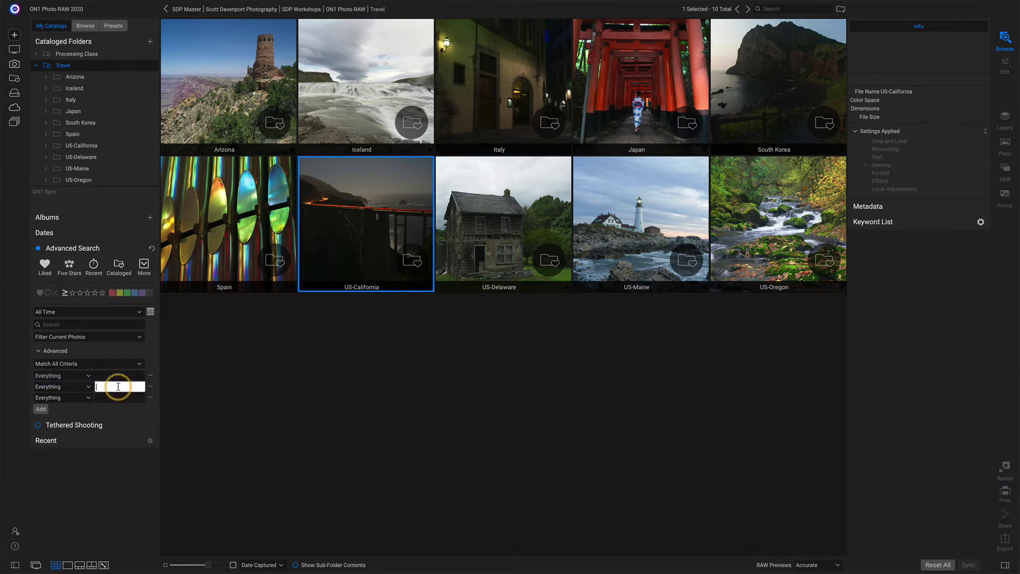
{"action": "left_click", "coordinate": [136, 363]}
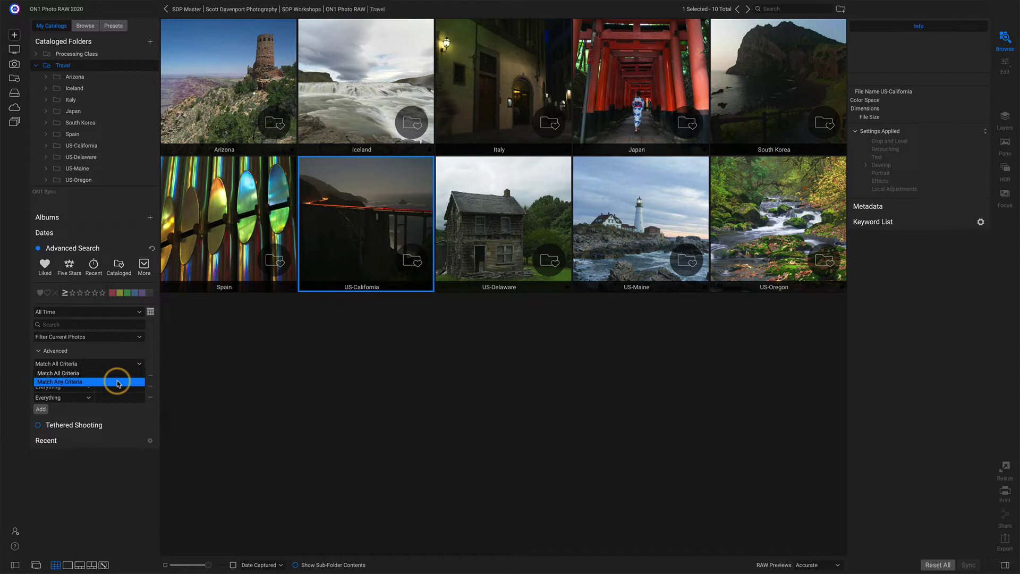
{"action": "left_click", "coordinate": [182, 371]}
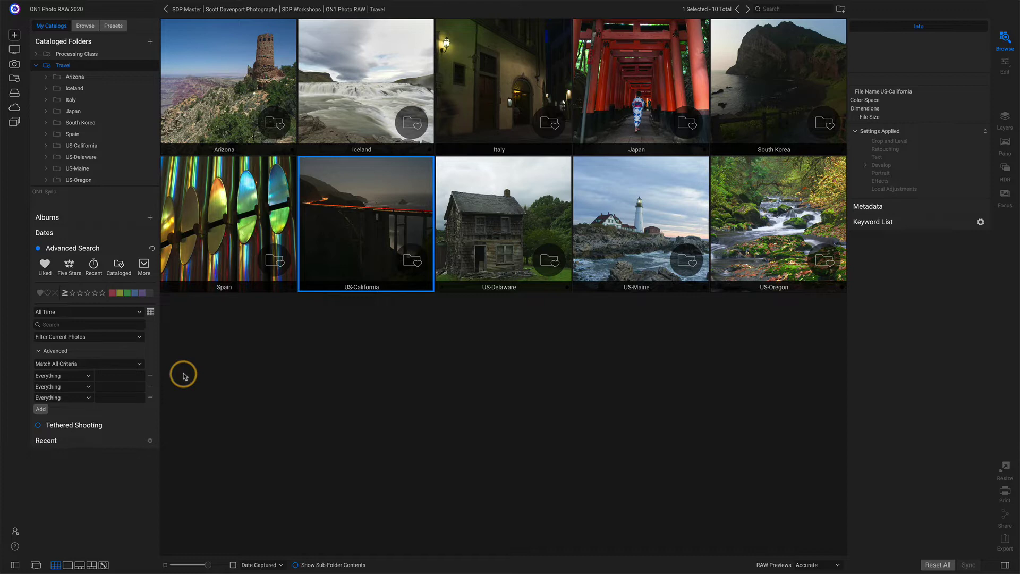
- Reset the advanced criteria, open US-California and search 'surfer', leaving 3 photos
{"action": "left_click", "coordinate": [152, 249]}
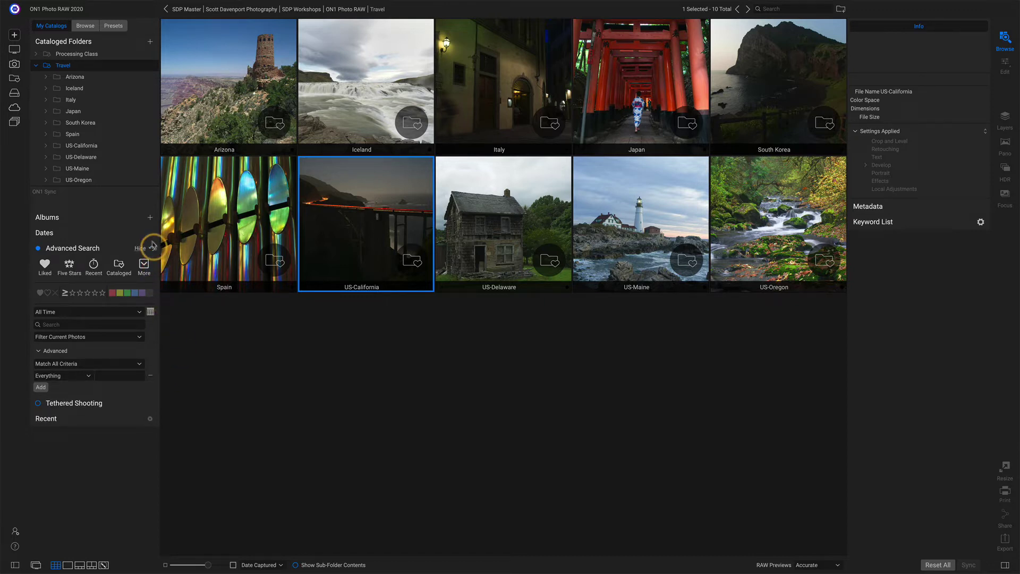
{"action": "left_click", "coordinate": [107, 146]}
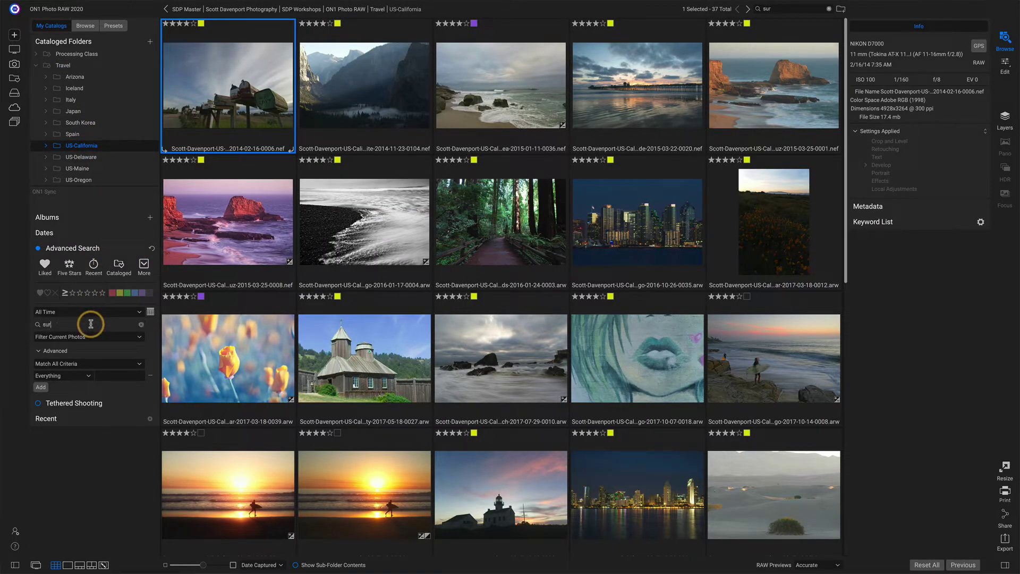
{"action": "left_click", "coordinate": [92, 325]}
{"action": "type", "text": "surfer"}
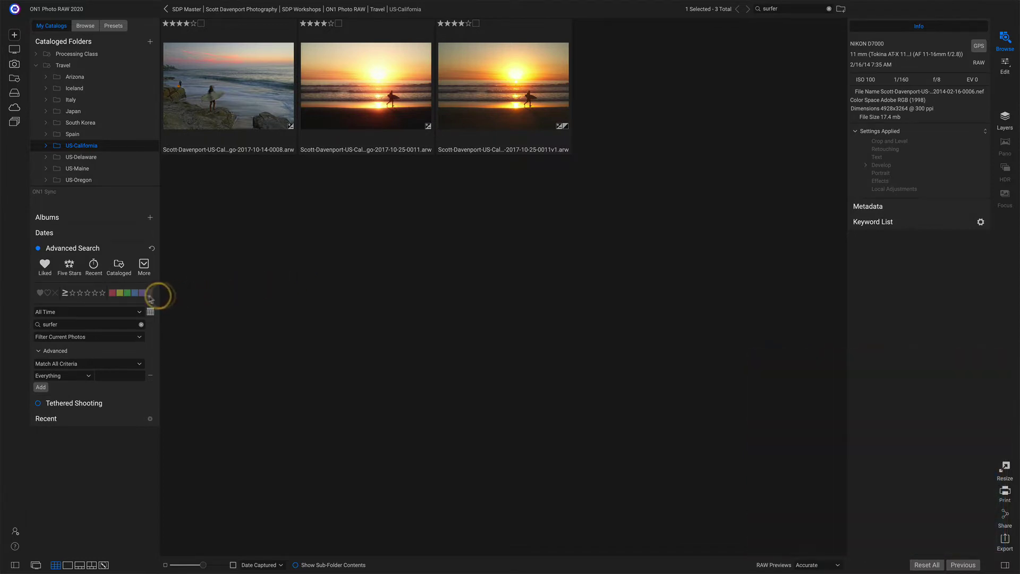
{"action": "left_click", "coordinate": [128, 293]}
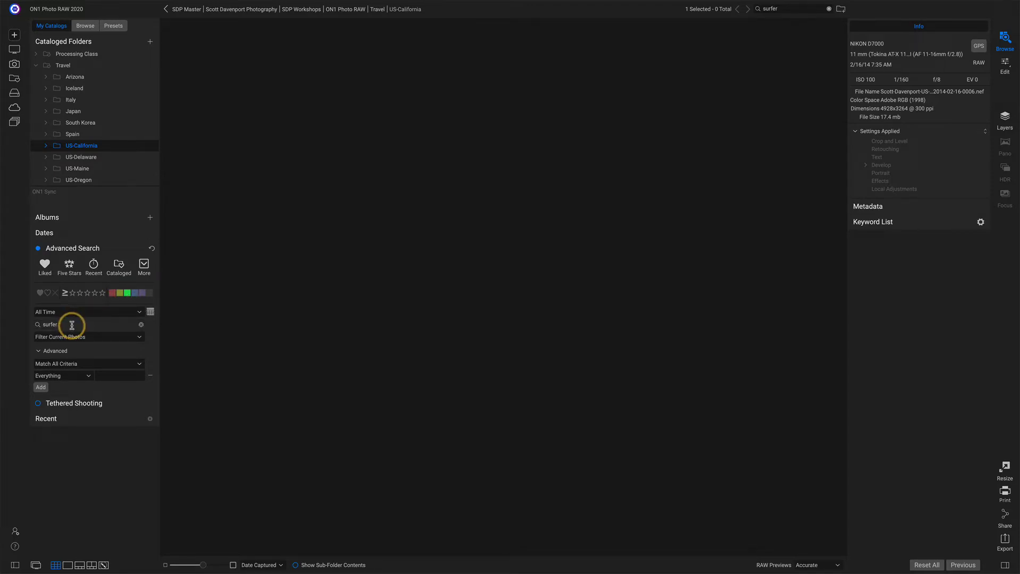
{"action": "left_click", "coordinate": [127, 292]}
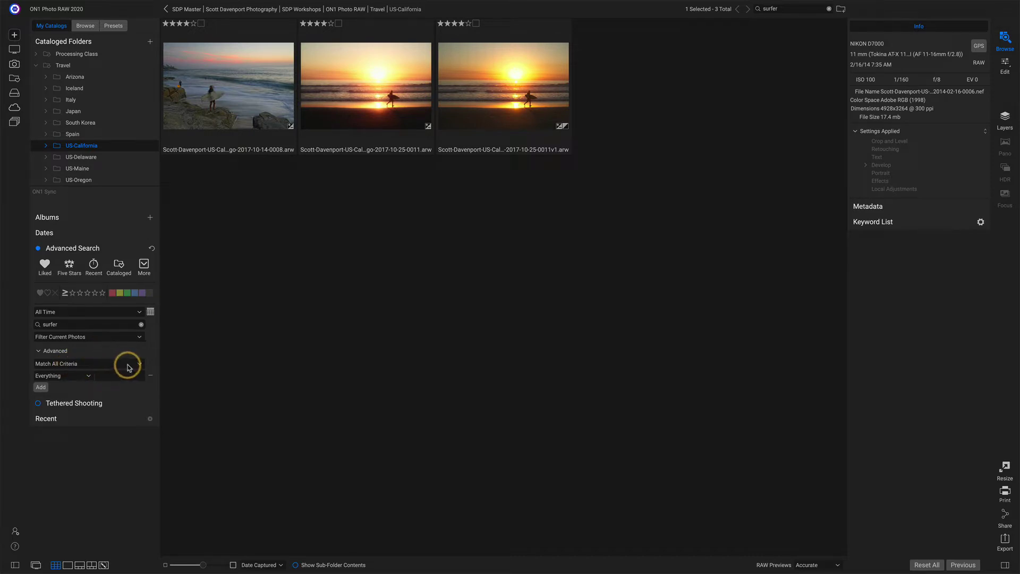
- Select each of the three surfer photos to view their details
{"action": "left_click", "coordinate": [227, 91]}
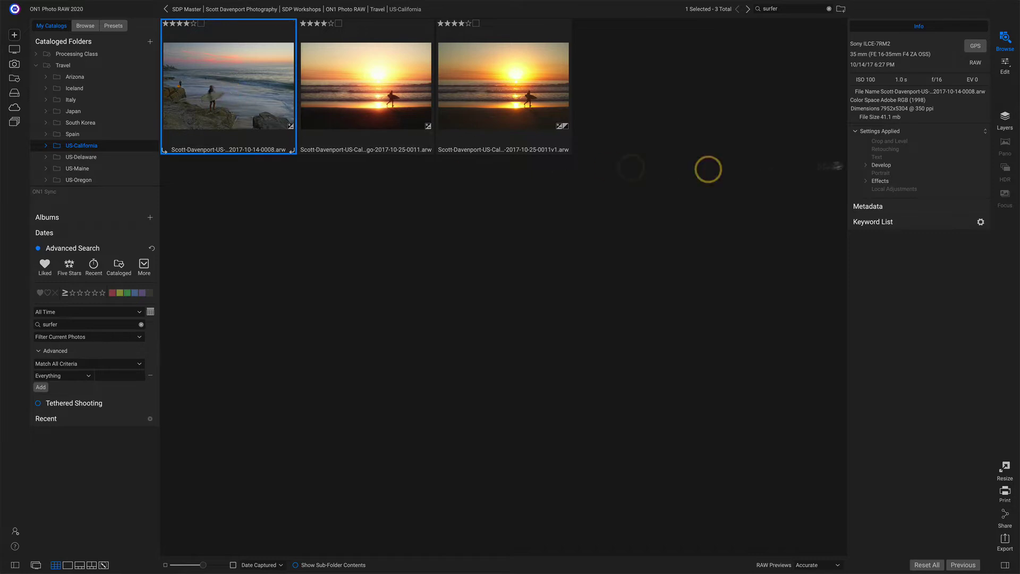
{"action": "left_click", "coordinate": [357, 97]}
{"action": "left_click", "coordinate": [468, 85]}
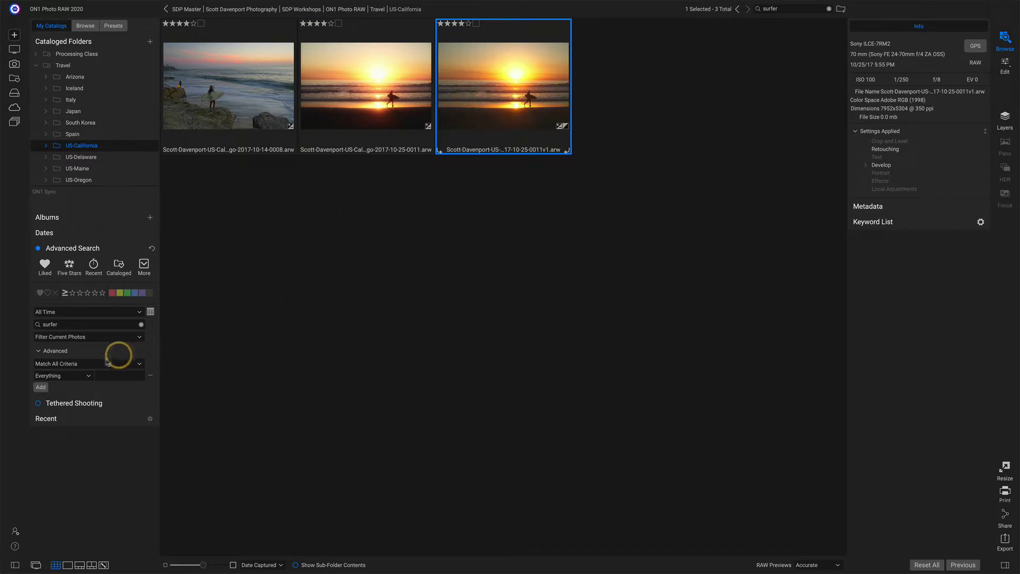
- Set the criterion to Aperture f/8, leaving two surfer photos, and add another criterion row
{"action": "left_click", "coordinate": [88, 377]}
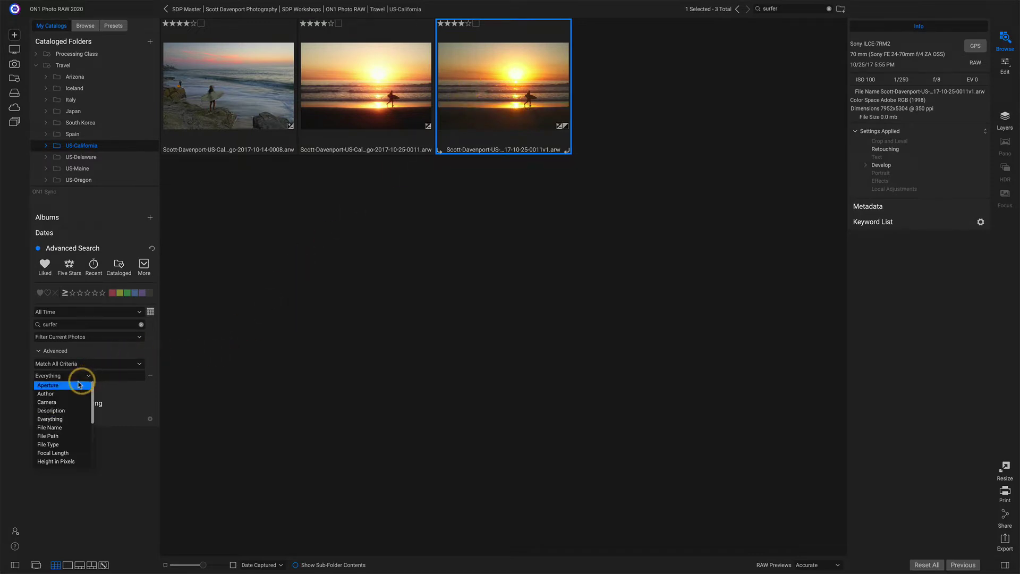
{"action": "left_click", "coordinate": [73, 385]}
{"action": "left_click", "coordinate": [141, 376]}
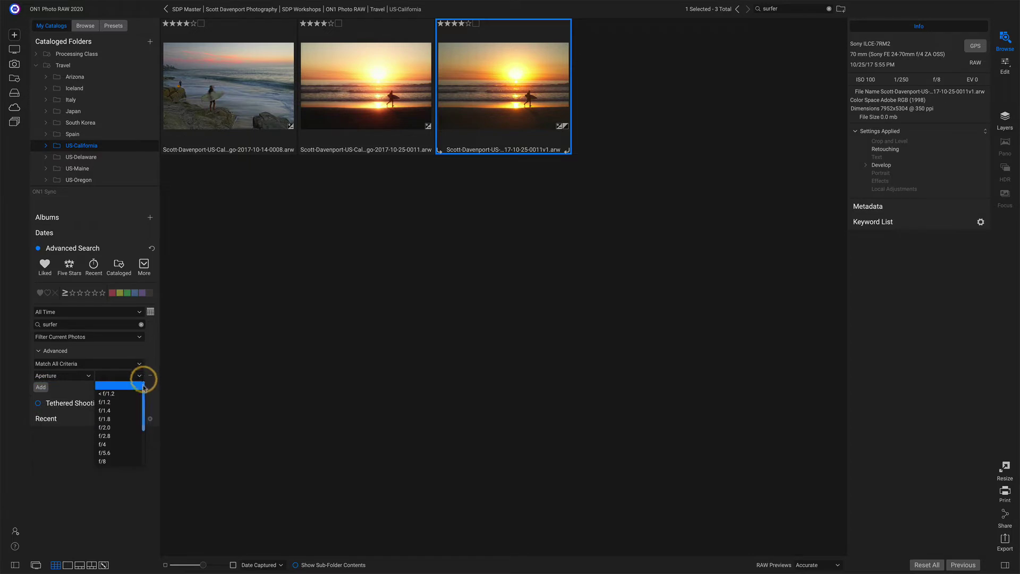
{"action": "left_click_drag", "start_coordinate": [144, 394], "coordinate": [143, 412]}
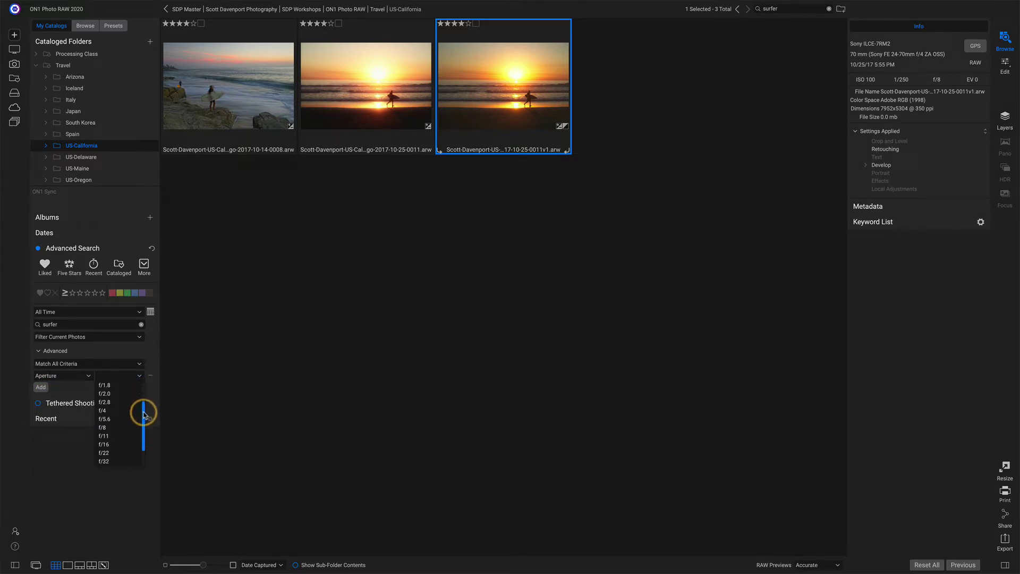
{"action": "left_click", "coordinate": [118, 428]}
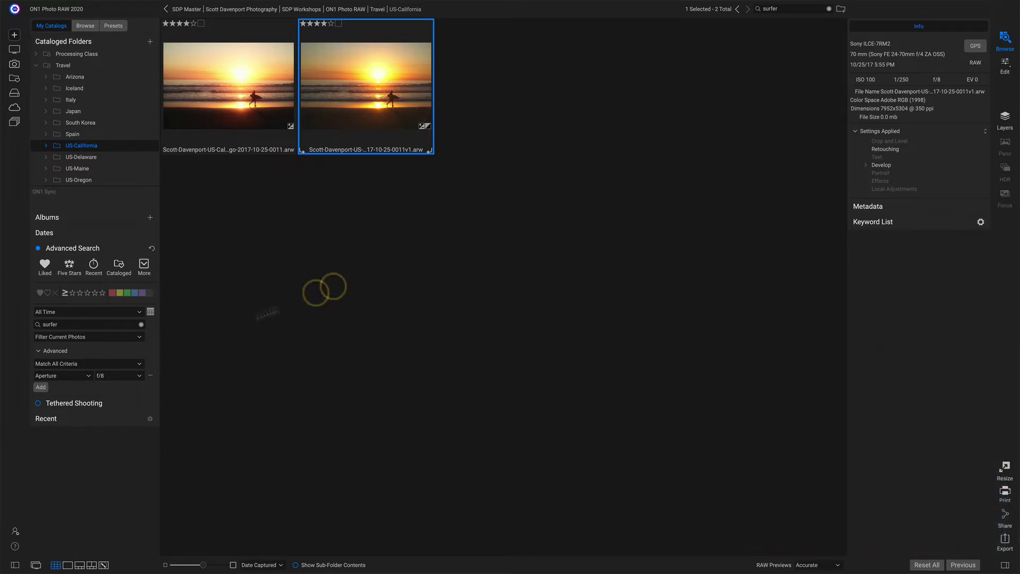
{"action": "left_click", "coordinate": [40, 387]}
- Set the second criterion to Aperture f/16, which leaves no matching photos
{"action": "left_click", "coordinate": [88, 387]}
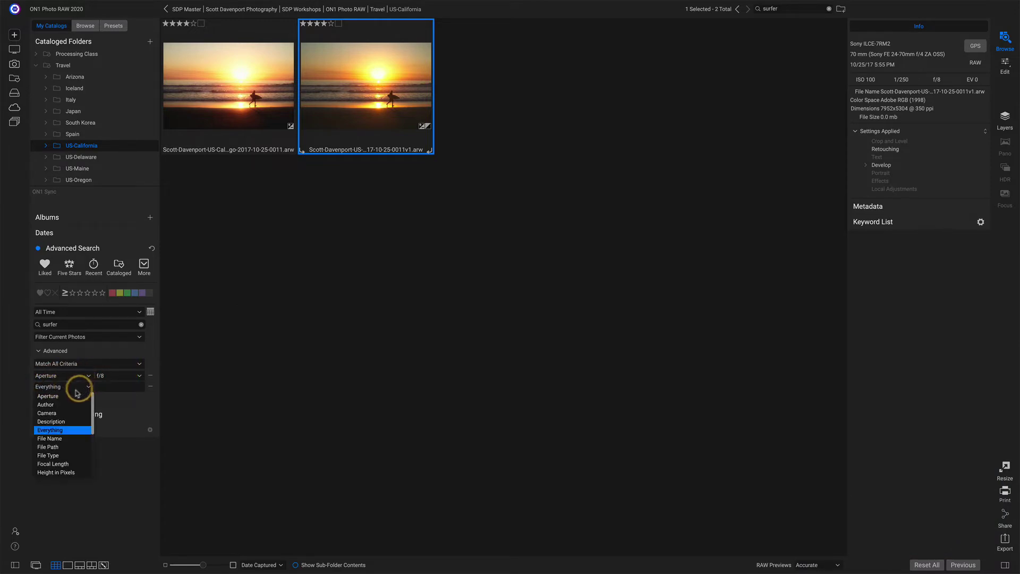
{"action": "left_click", "coordinate": [58, 395]}
{"action": "left_click", "coordinate": [137, 386]}
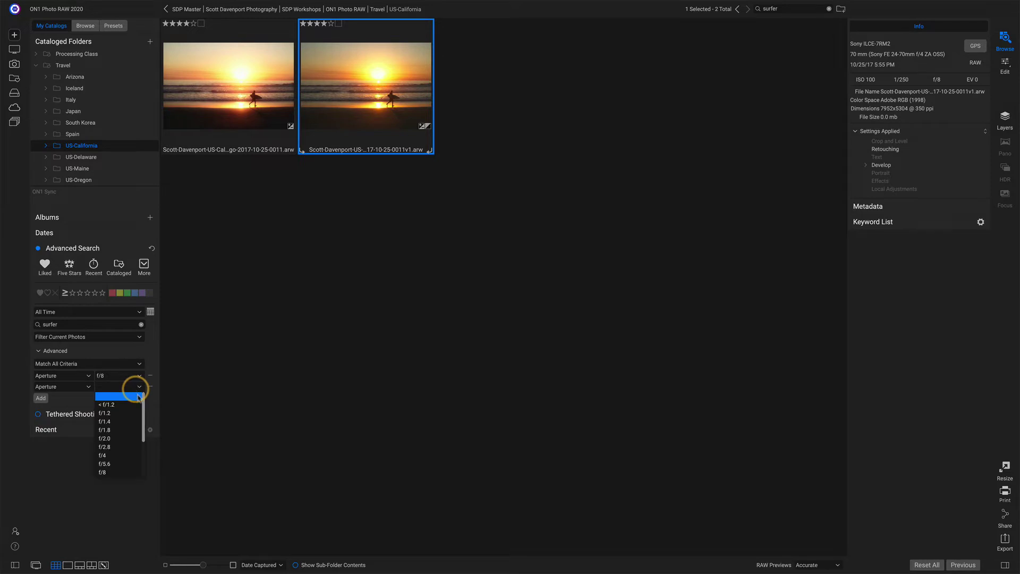
{"action": "left_click_drag", "start_coordinate": [141, 405], "coordinate": [144, 433]}
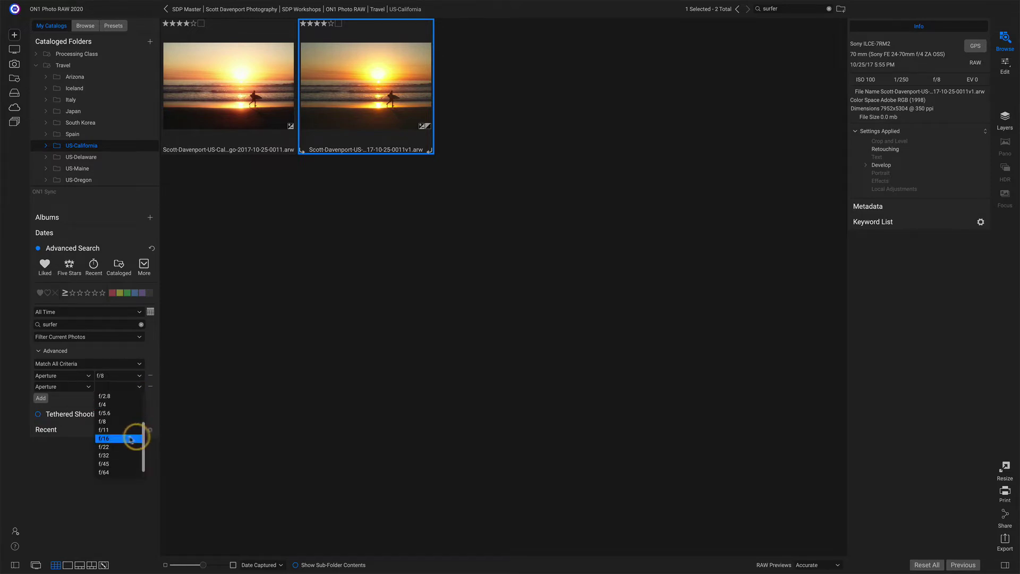
{"action": "left_click", "coordinate": [119, 438]}
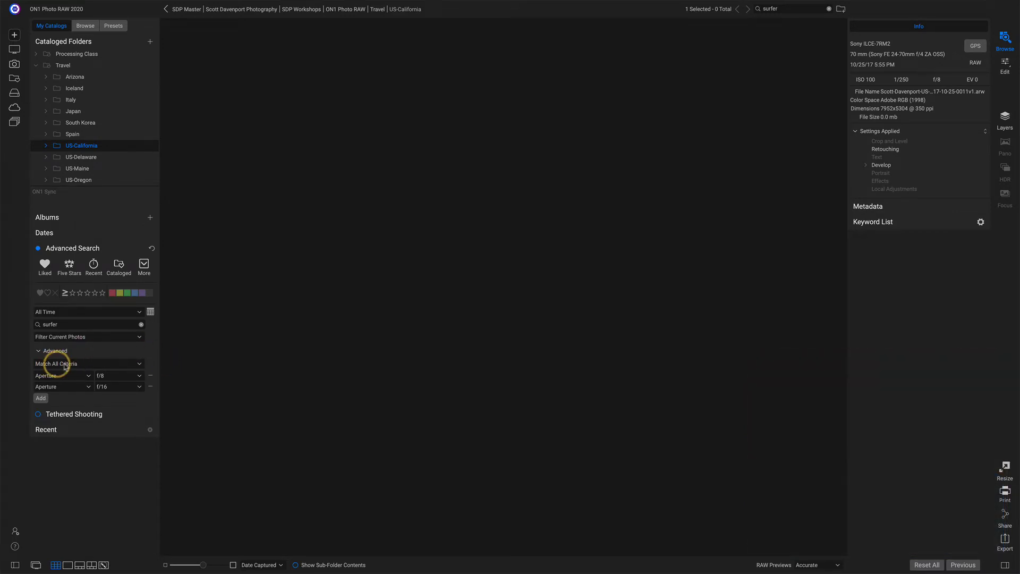
- Switch to Match Any Criteria, showing the 25 photos shot at f/8 or f/16
{"action": "left_click", "coordinate": [140, 365]}
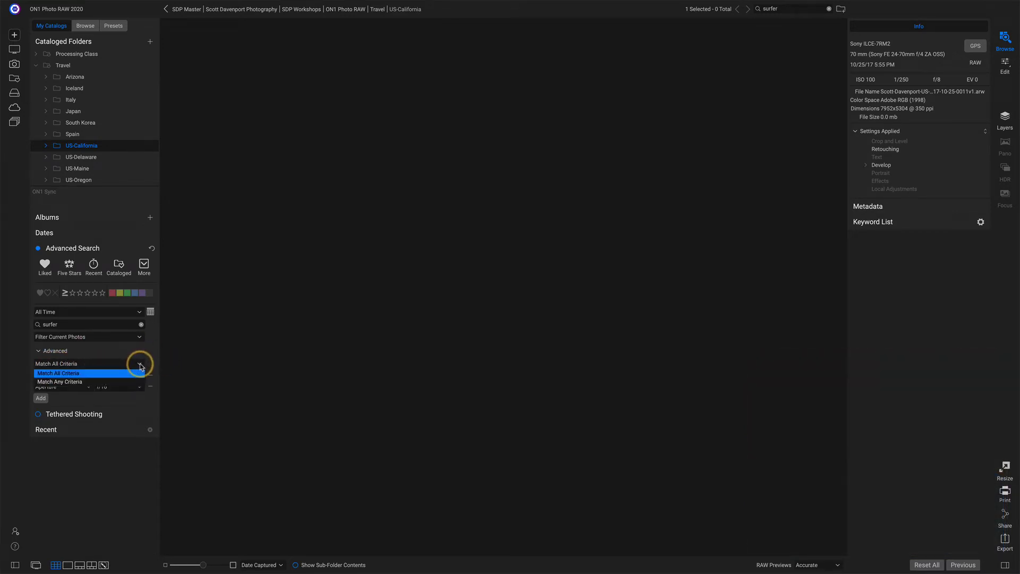
{"action": "left_click", "coordinate": [116, 381]}
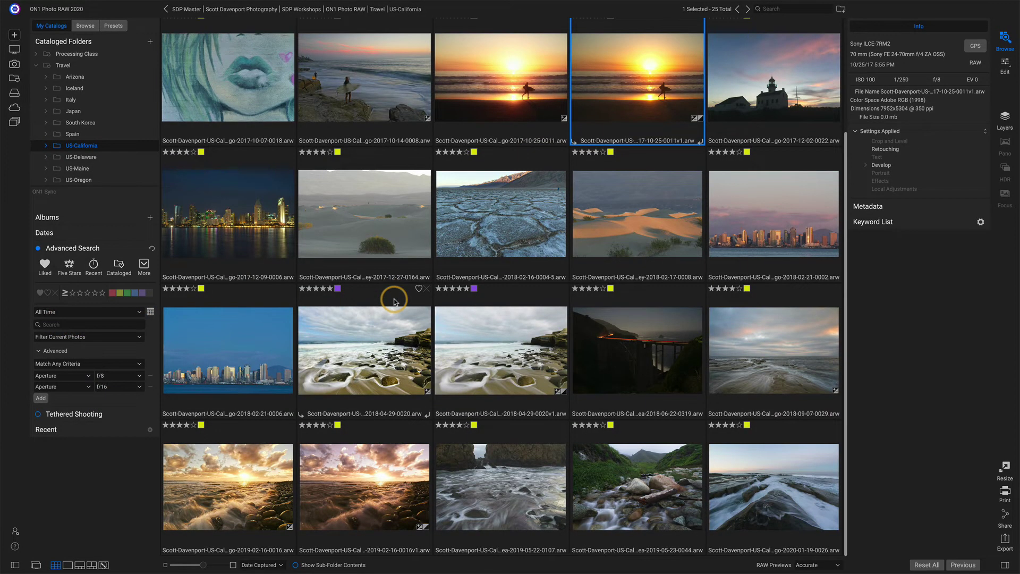
{"action": "scroll", "coordinate": [393, 300], "scroll_direction": "up", "scroll_amount": 3}
{"action": "scroll", "coordinate": [394, 301], "scroll_direction": "down", "scroll_amount": 3}
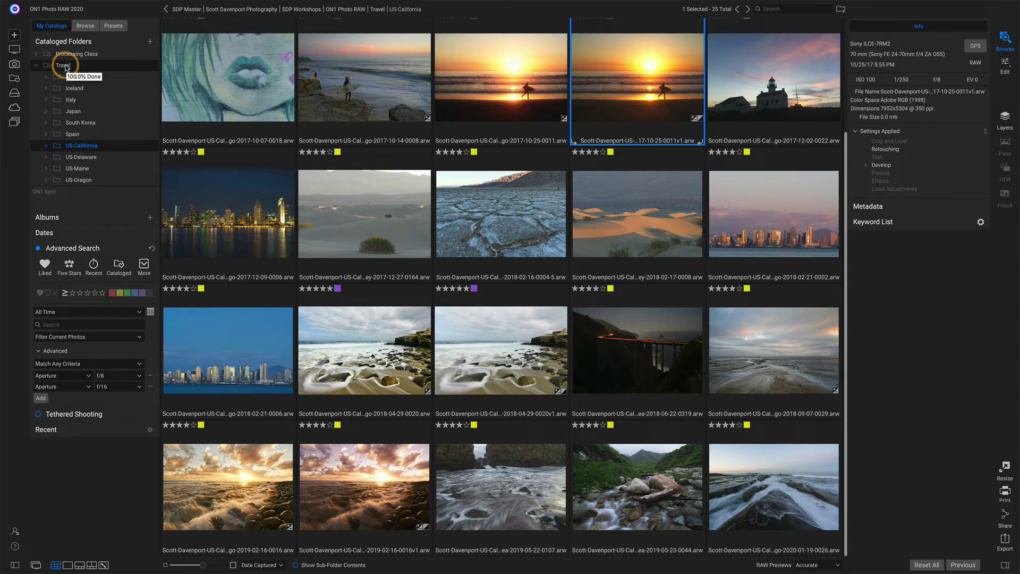
- Show the Travel folder and apply a four-stars-or-more rating filter
{"action": "left_click", "coordinate": [64, 66]}
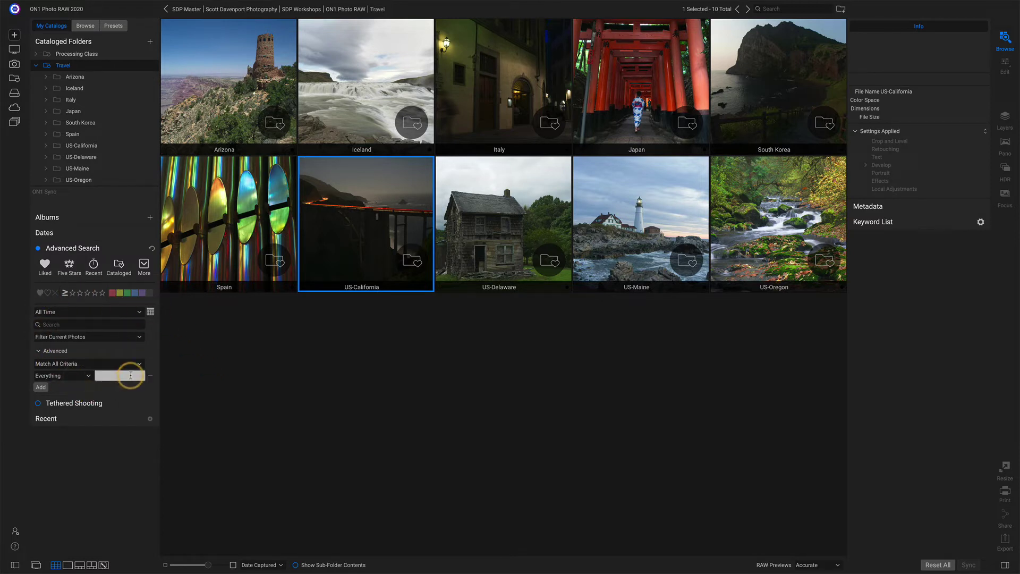
{"action": "left_click", "coordinate": [95, 293]}
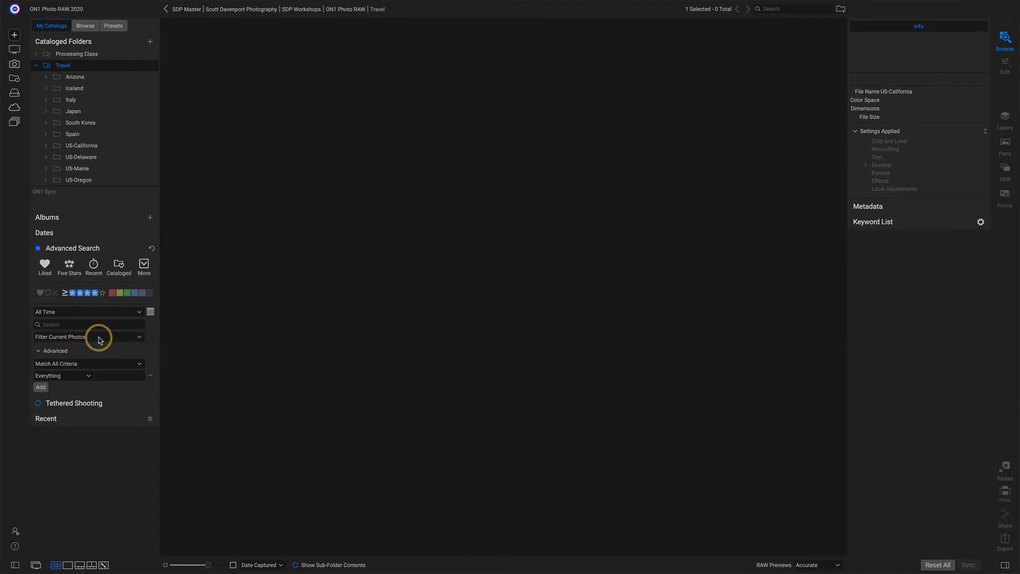
{"action": "left_click", "coordinate": [151, 249]}
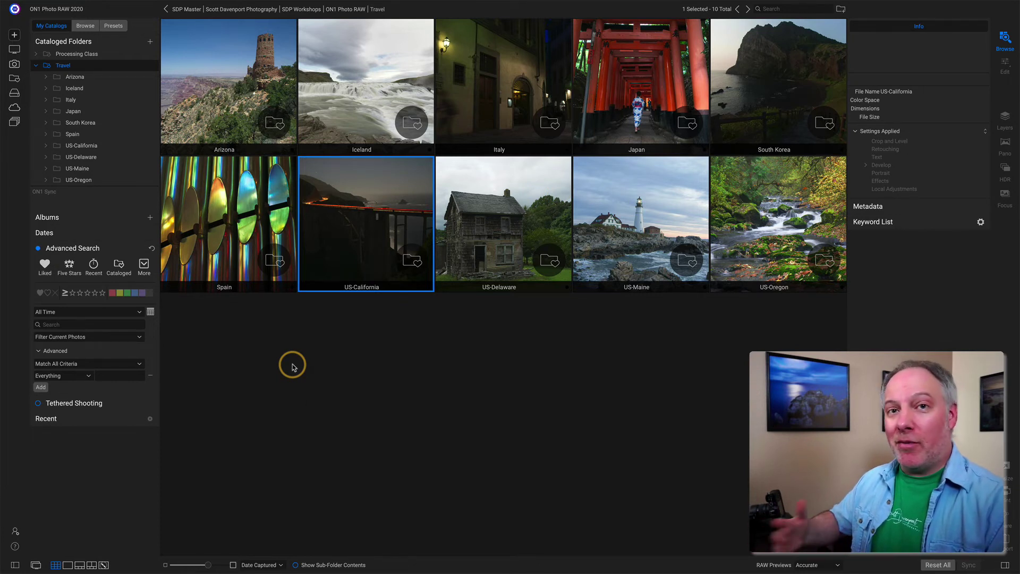
{"action": "left_click", "coordinate": [95, 292]}
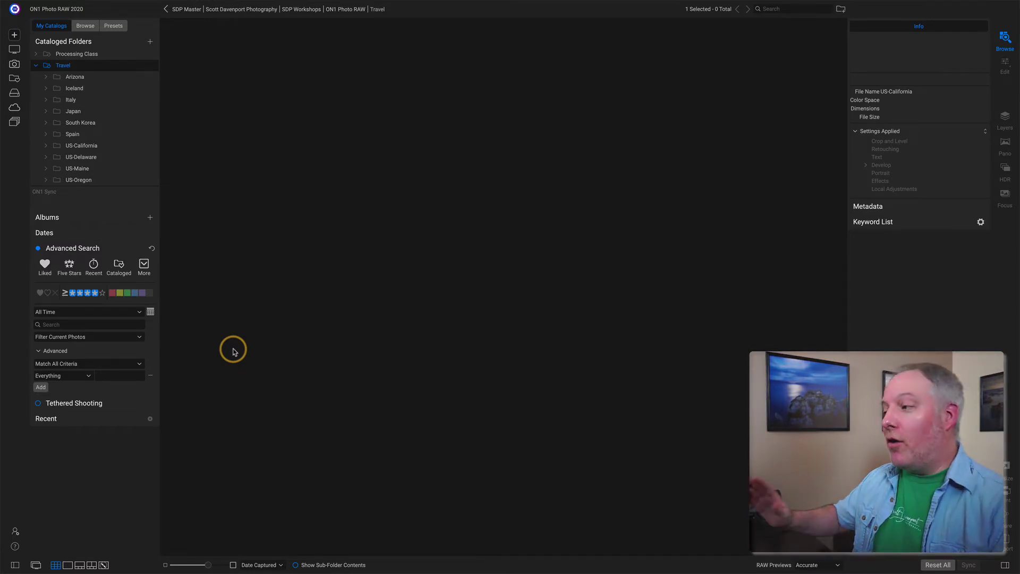
{"action": "left_click", "coordinate": [138, 338]}
- Set the search scope to Search Travel and add a purple label filter, leaving 7 photos
{"action": "left_click", "coordinate": [133, 354]}
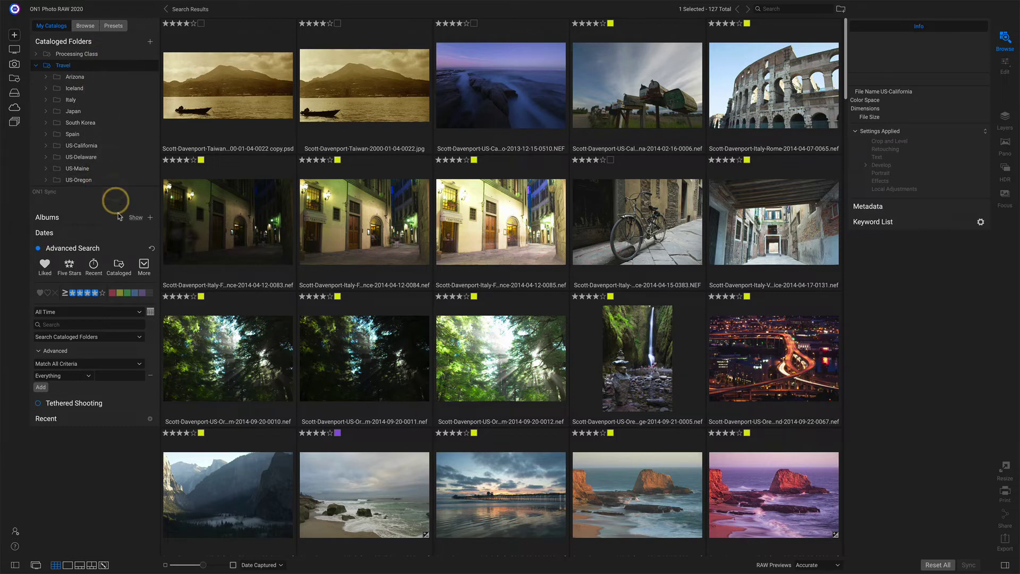
{"action": "left_click", "coordinate": [127, 338]}
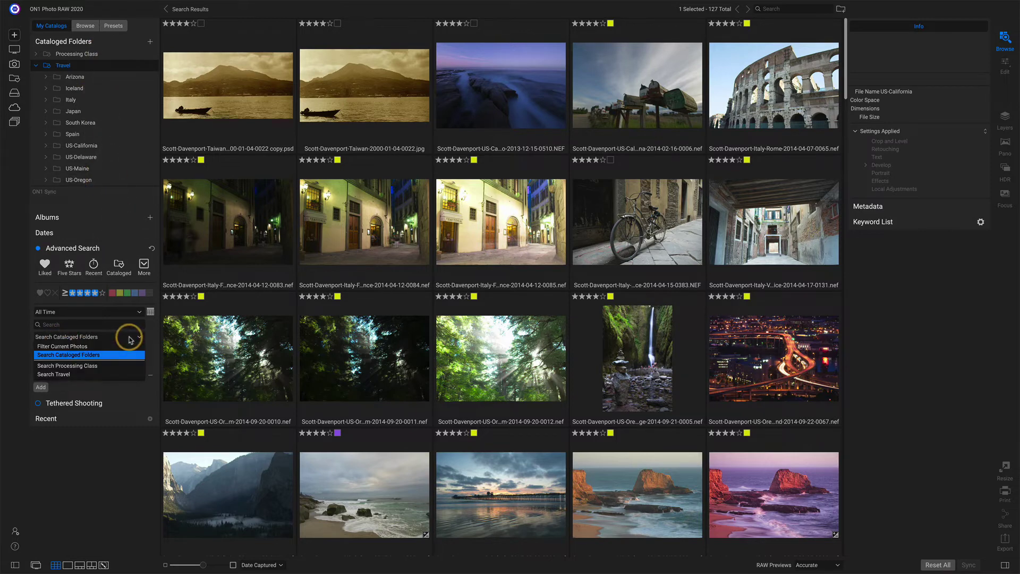
{"action": "left_click", "coordinate": [128, 374]}
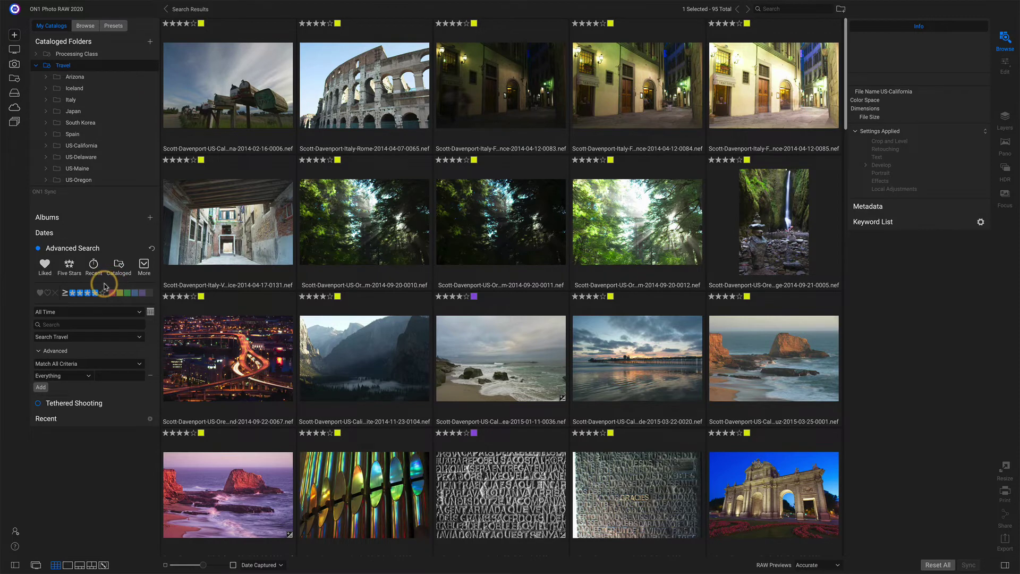
{"action": "left_click", "coordinate": [143, 293]}
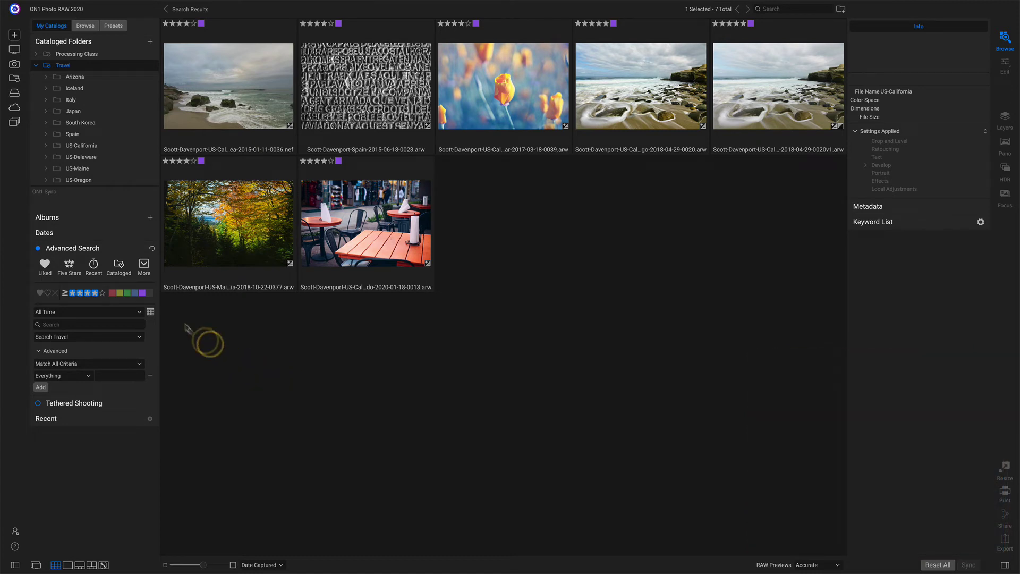
- Save the current star-rating and purple-label filters as a new search preset named 'Finished Photos'
{"action": "left_click", "coordinate": [144, 266]}
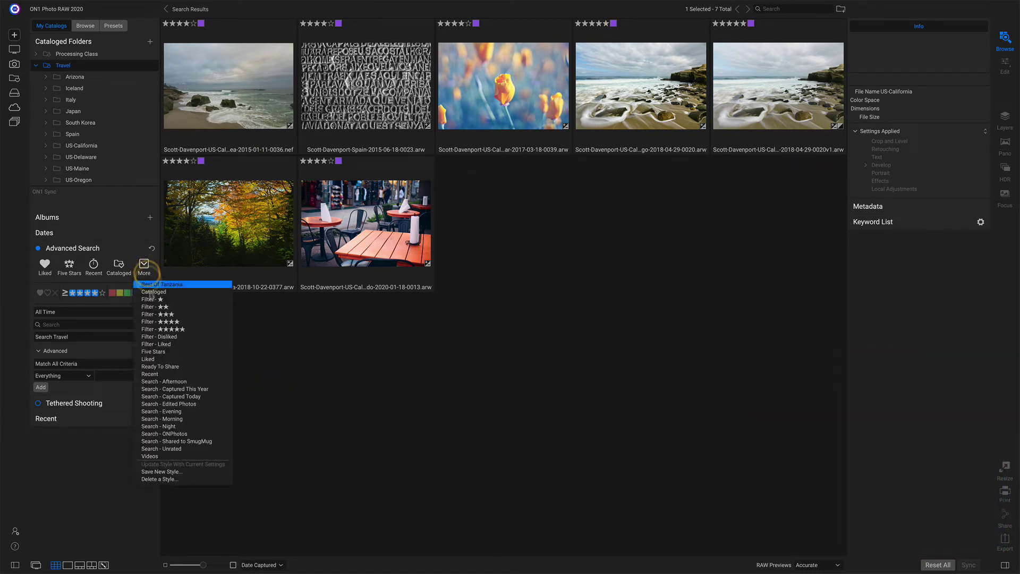
{"action": "left_click", "coordinate": [186, 472]}
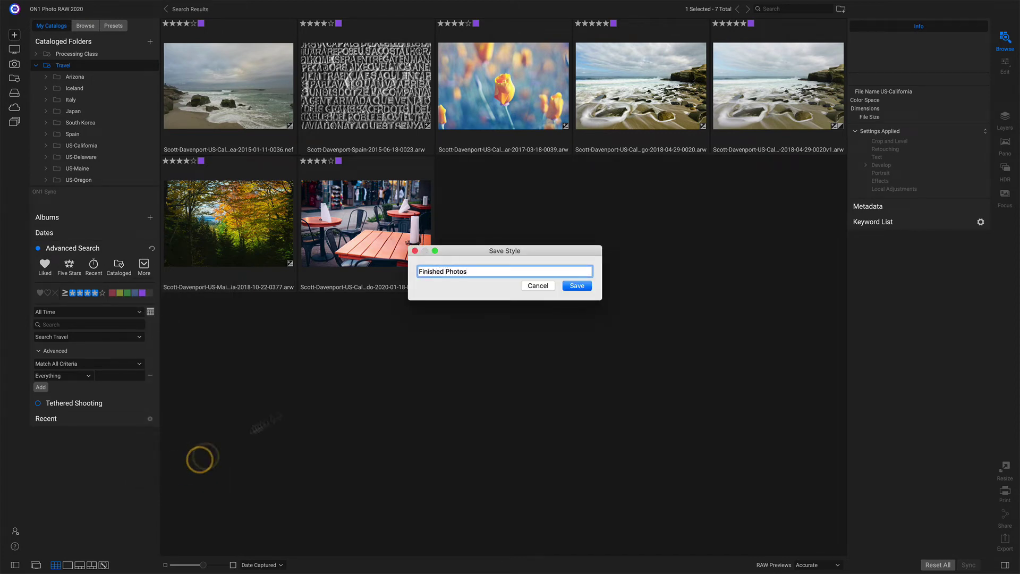
{"action": "left_click", "coordinate": [577, 286]}
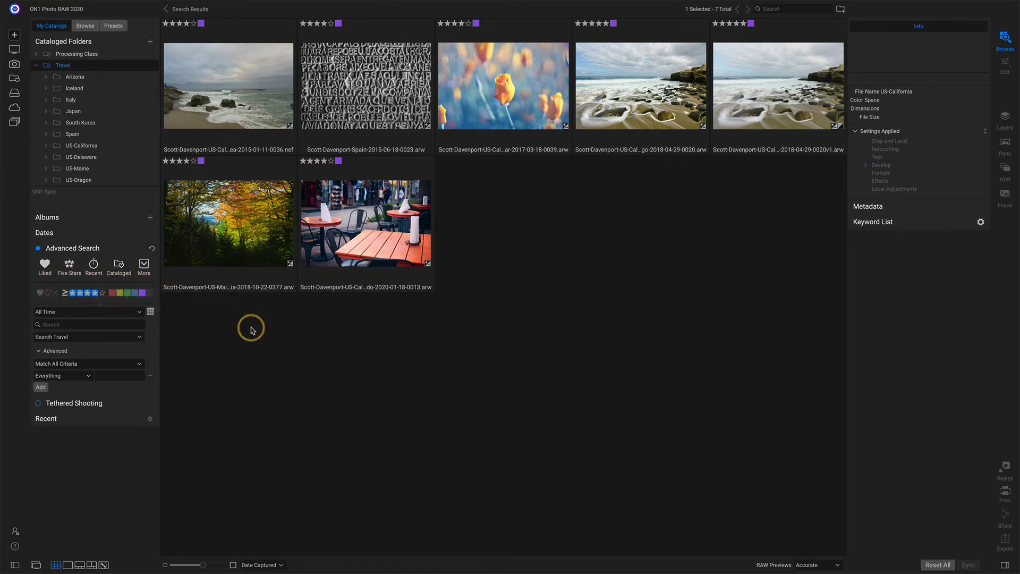
- In the US-Maine folder, filter for five-star photos, then lower the filter to four stars
{"action": "left_click", "coordinate": [85, 169]}
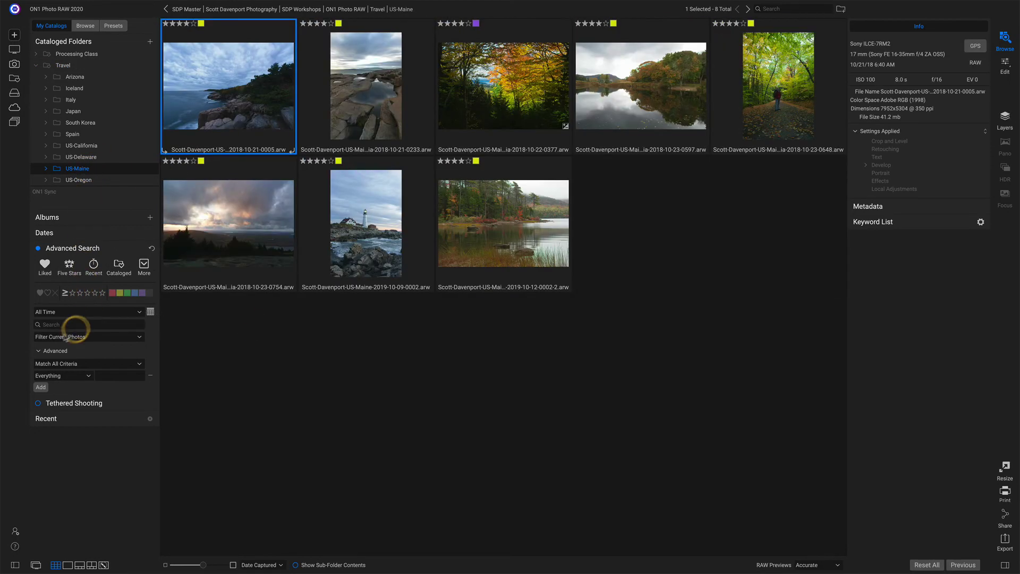
{"action": "left_click", "coordinate": [102, 293]}
{"action": "left_click", "coordinate": [96, 293]}
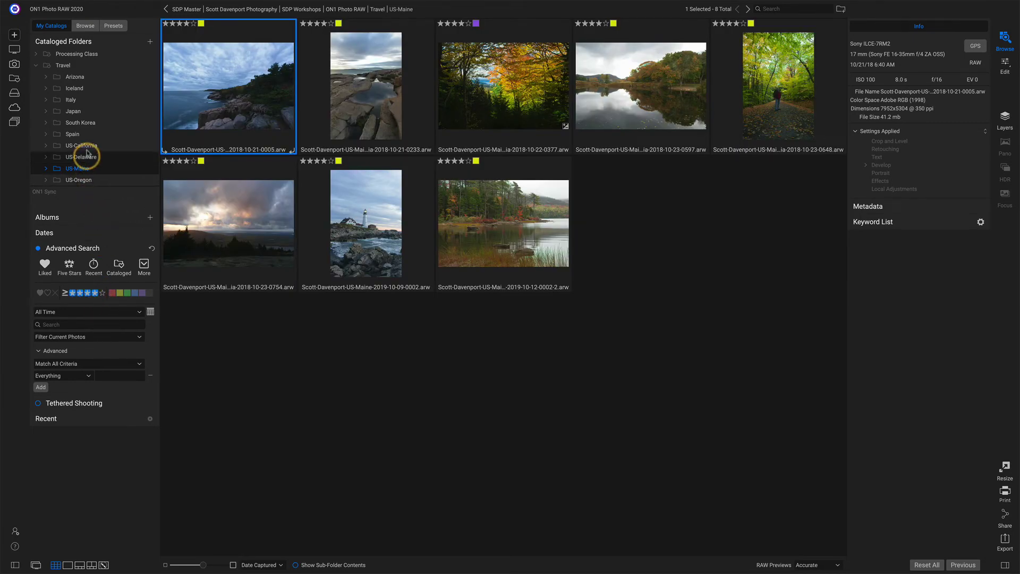
- Filter the South Korea folder for four-star photos, then return to the Travel folder
{"action": "left_click", "coordinate": [81, 123]}
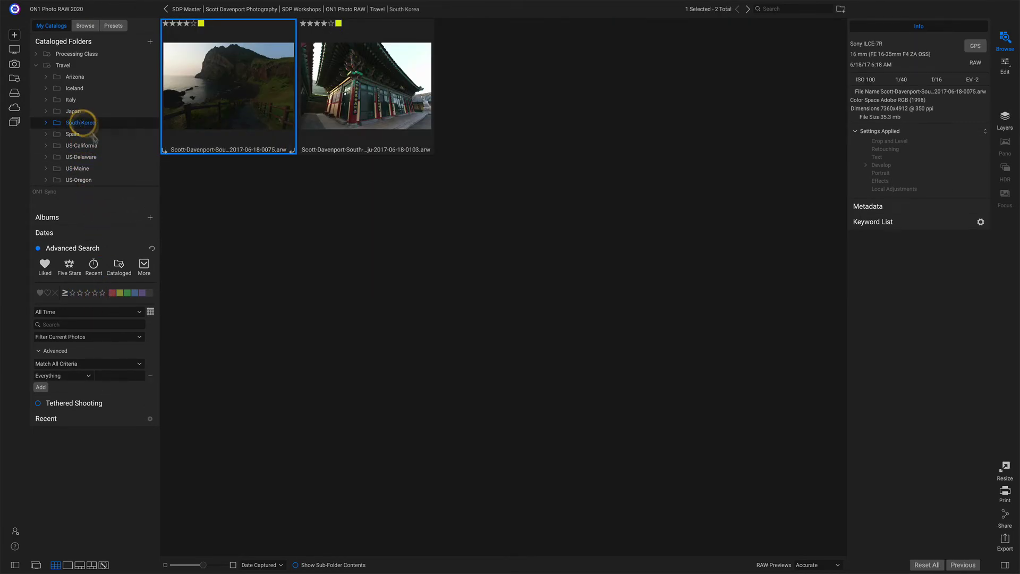
{"action": "left_click", "coordinate": [95, 293]}
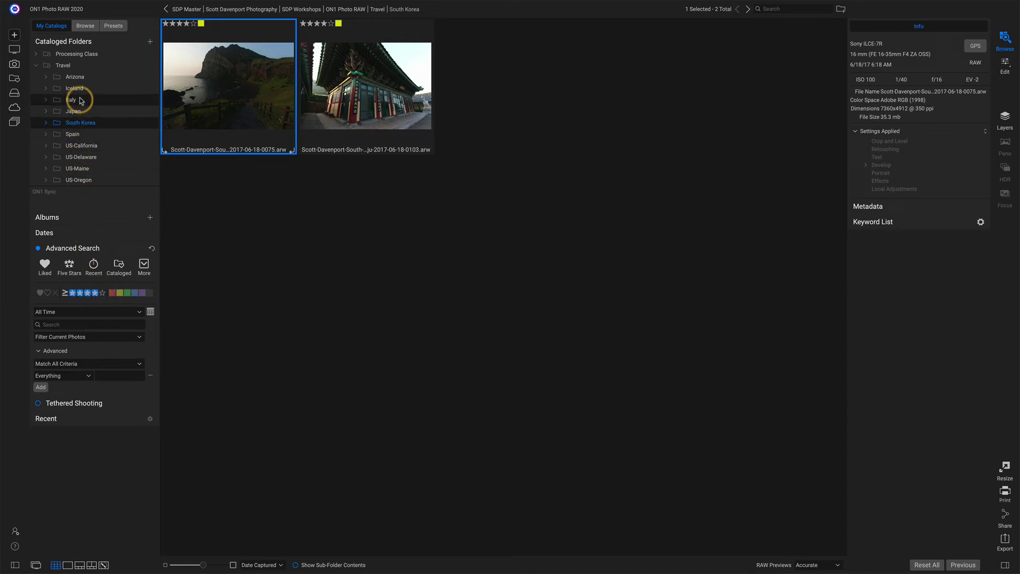
{"action": "left_click", "coordinate": [65, 65]}
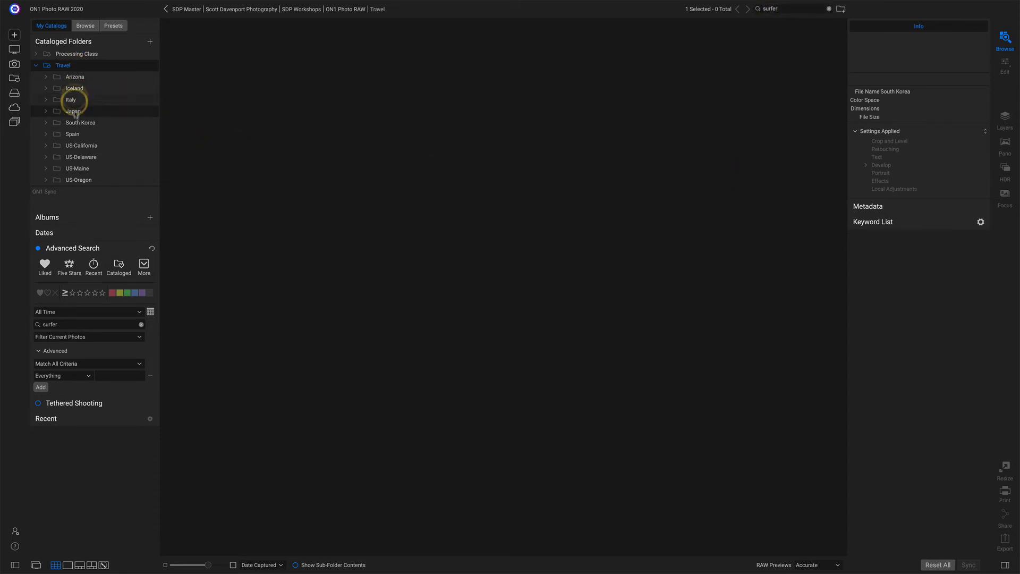
- Open the US-California folder and run the 'surfer' text search on it
{"action": "left_click", "coordinate": [76, 145]}
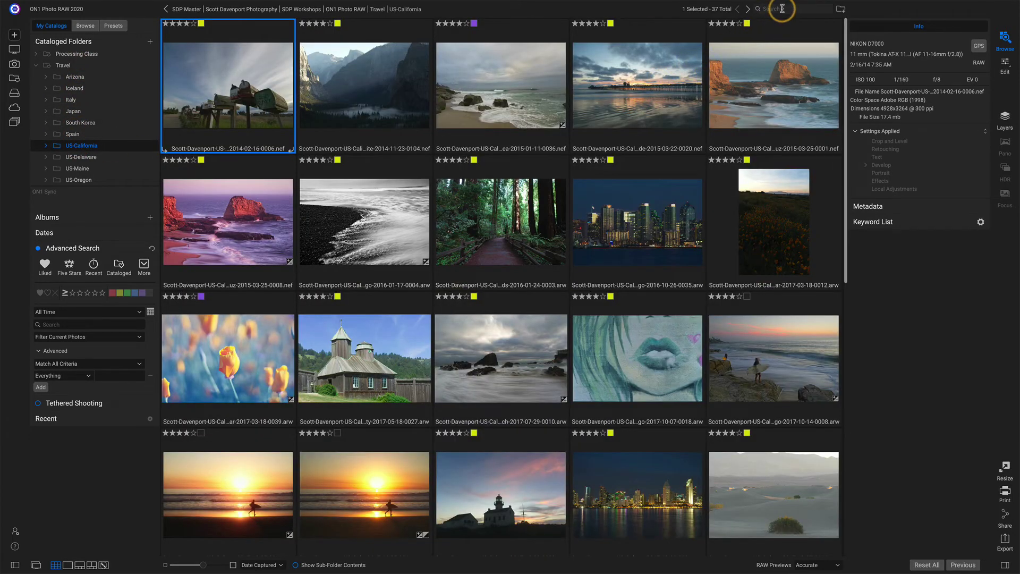
{"action": "key", "text": "Return"}
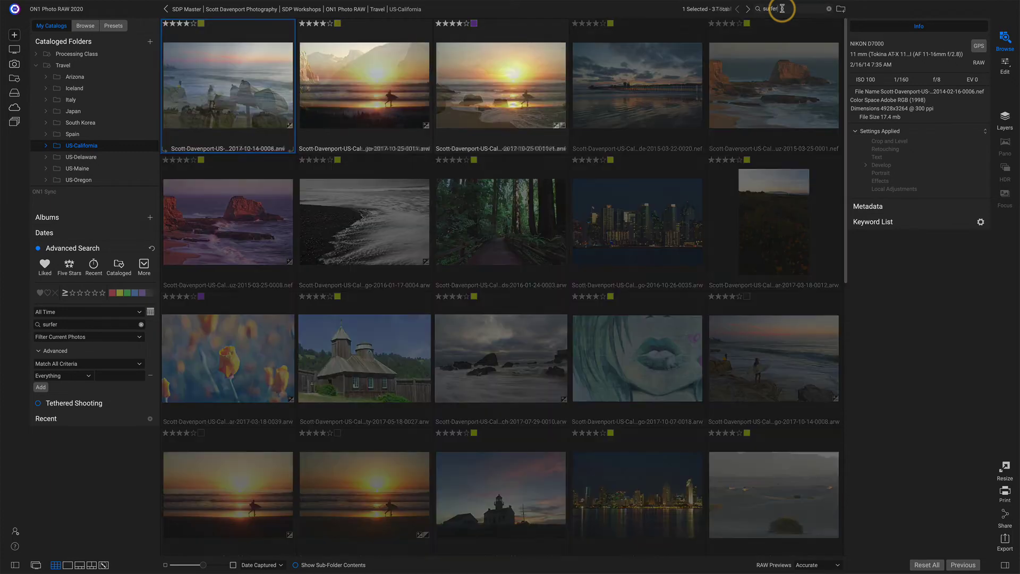